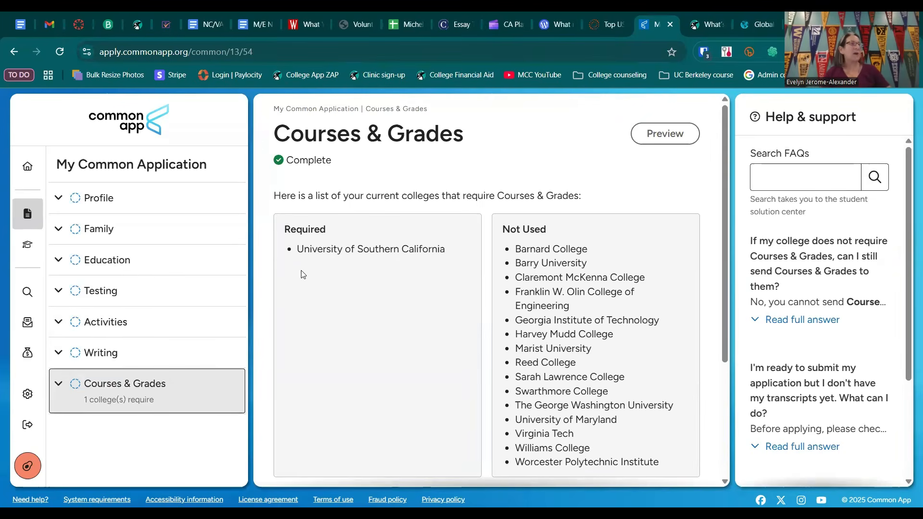
# Step: Expand the Courses & Grades section, view its 9th Grade summary, and return to the Courses & Grades overview
pyautogui.click(67, 385)
pyautogui.scroll(-2, 163, 384)
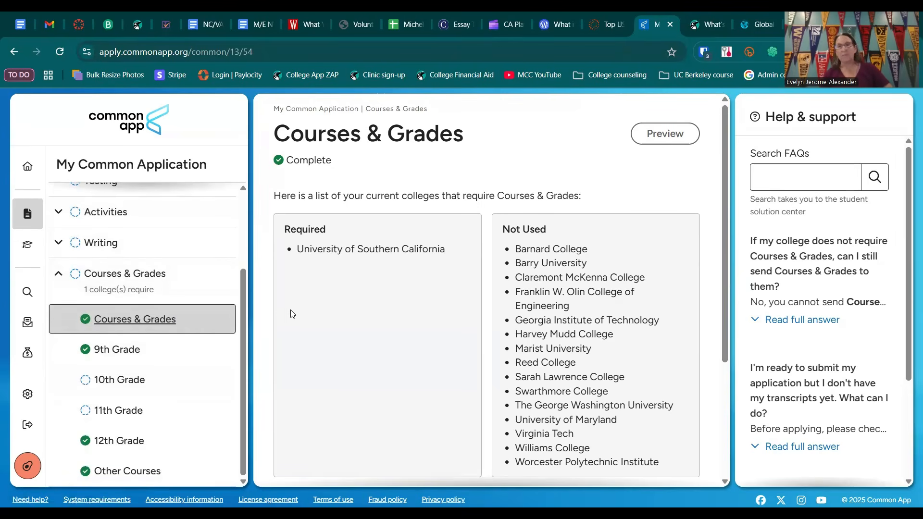
pyautogui.click(135, 354)
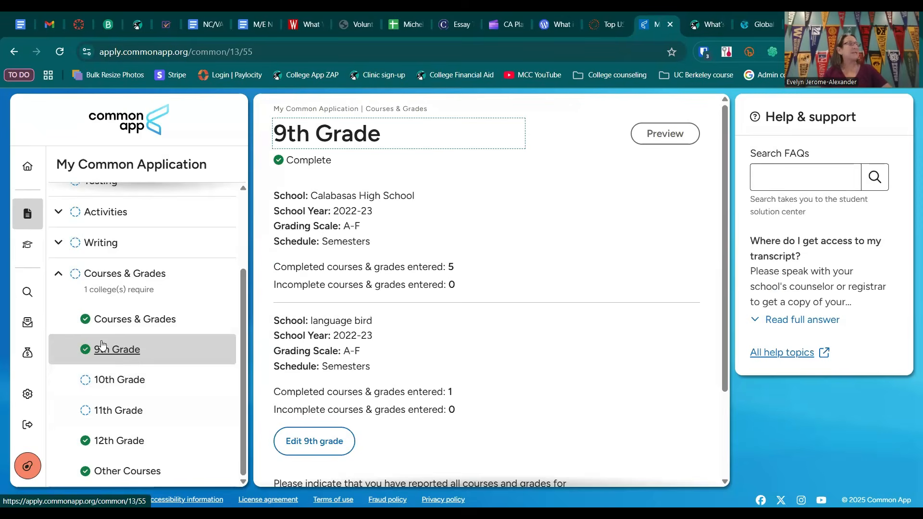
pyautogui.click(111, 323)
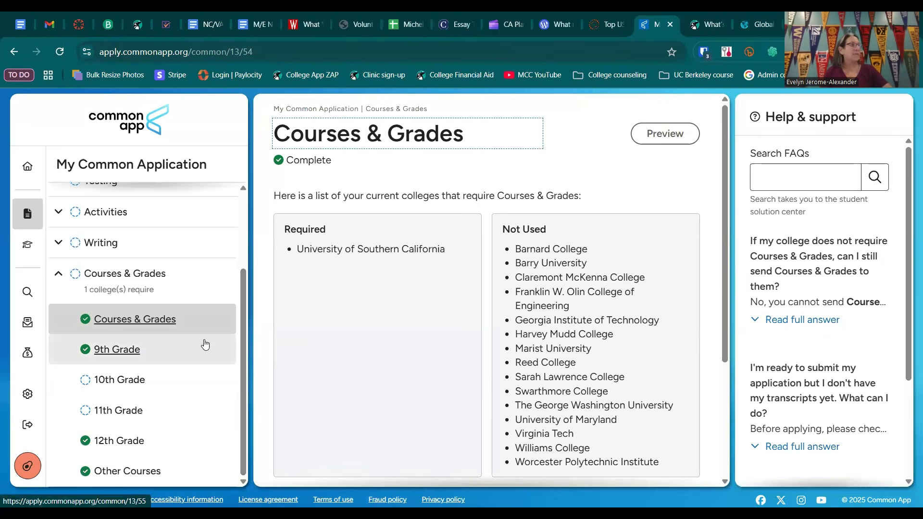
# Step: Continue from the transcript access question to 9th Grade and open the 9th grade courses for editing
pyautogui.scroll(-3, 435, 373)
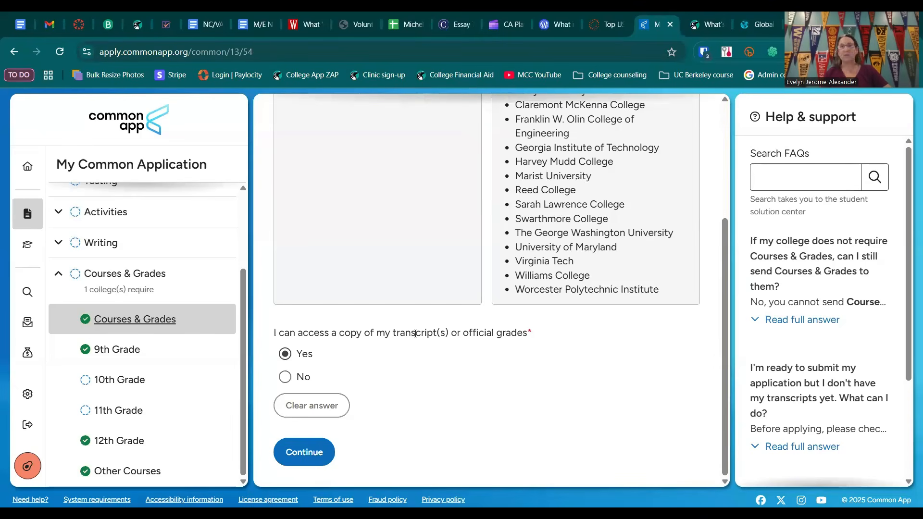
pyautogui.click(300, 452)
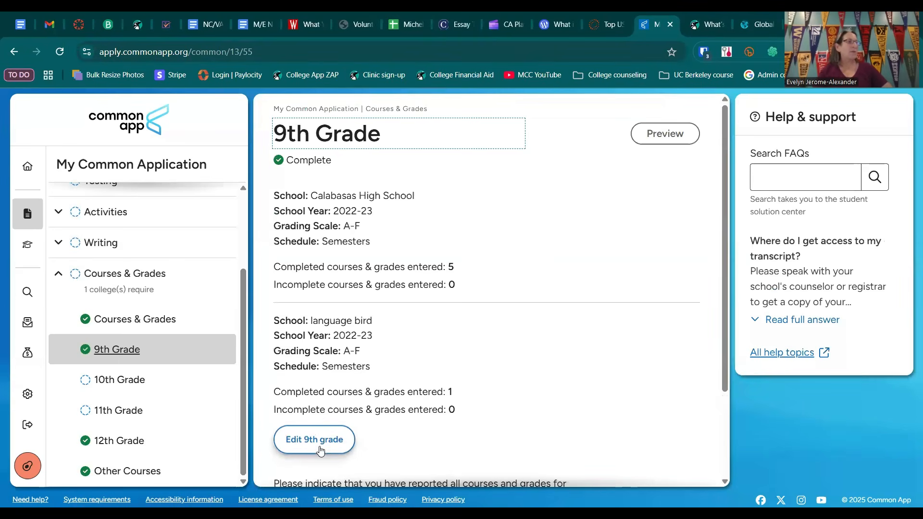
pyautogui.click(324, 443)
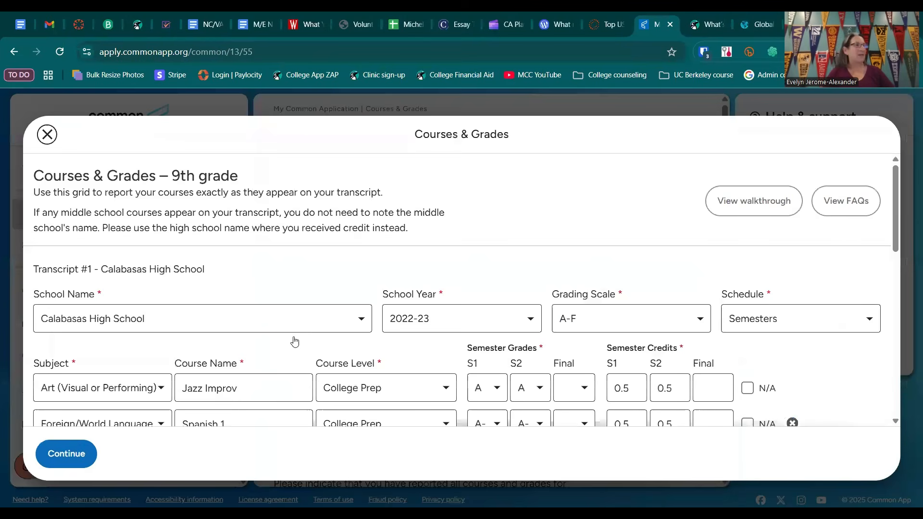
# Step: Check the school name choices for Transcript #1 and highlight its heading without changing the school
pyautogui.click(363, 322)
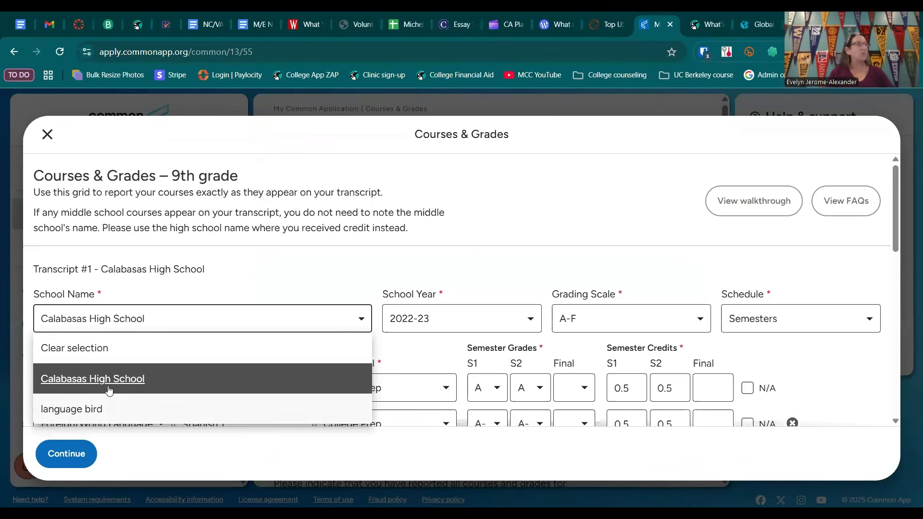
pyautogui.click(287, 287)
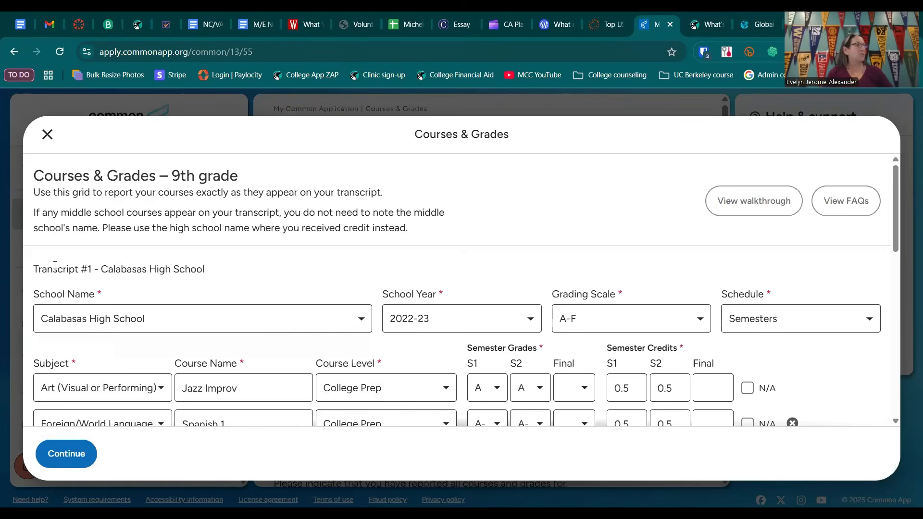
pyautogui.moveTo(33, 266); pyautogui.dragTo(91, 274)
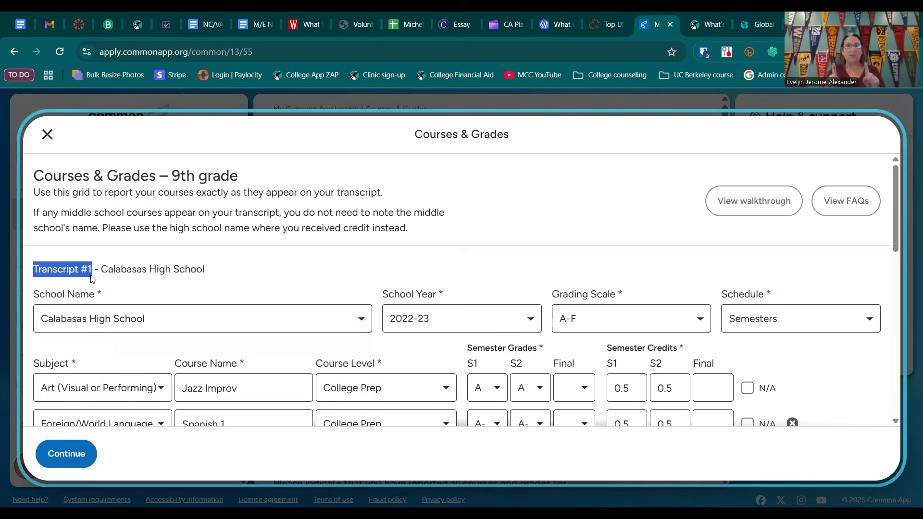
pyautogui.moveTo(205, 269); pyautogui.dragTo(102, 270)
pyautogui.click(162, 298)
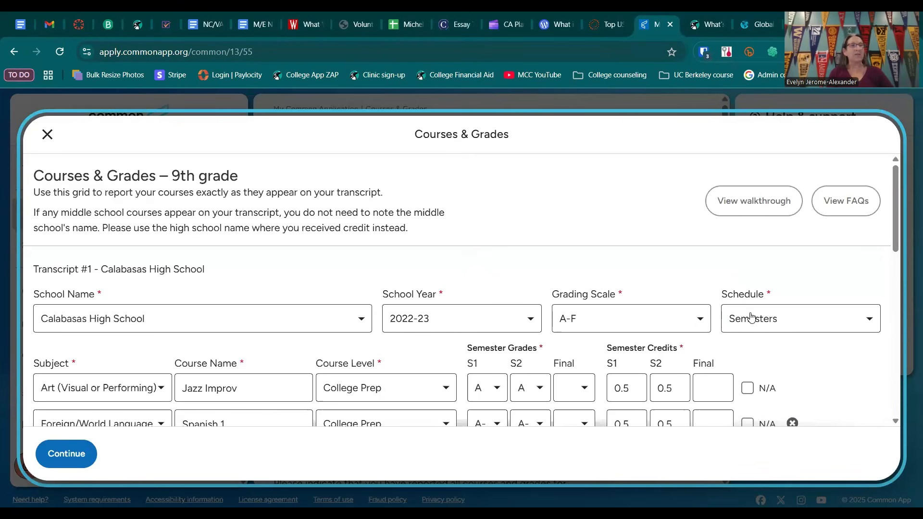
# Step: Add another course to the Calabasas High School transcript and set its subject to English
pyautogui.scroll(-4, 388, 325)
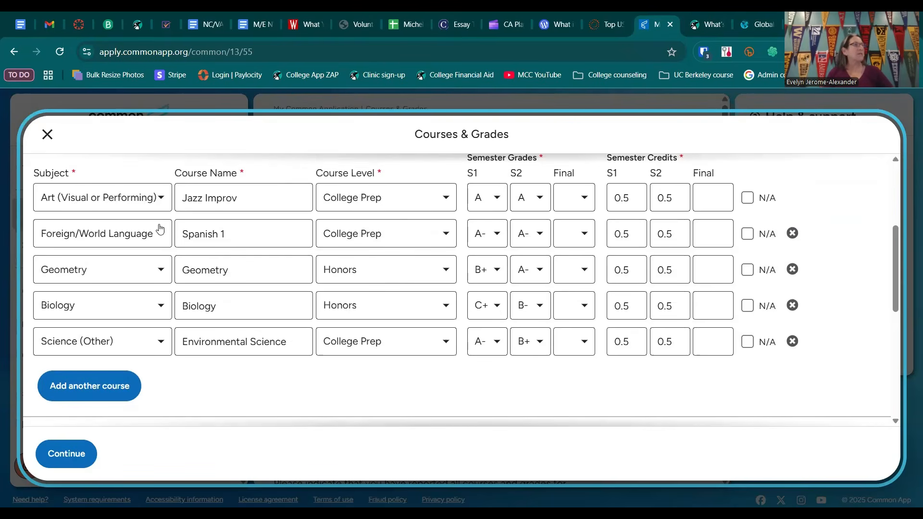
pyautogui.click(98, 390)
pyautogui.scroll(-2, 150, 350)
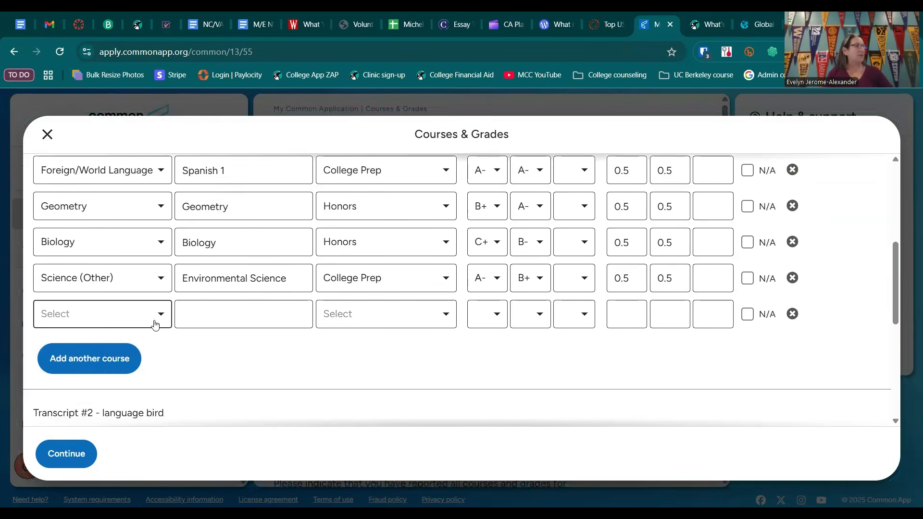
pyautogui.click(160, 318)
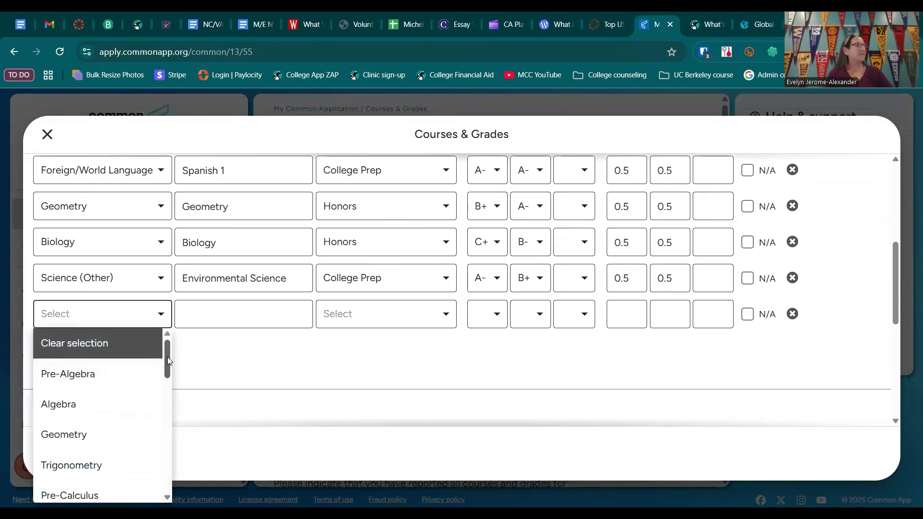
pyautogui.moveTo(167, 358); pyautogui.dragTo(168, 427)
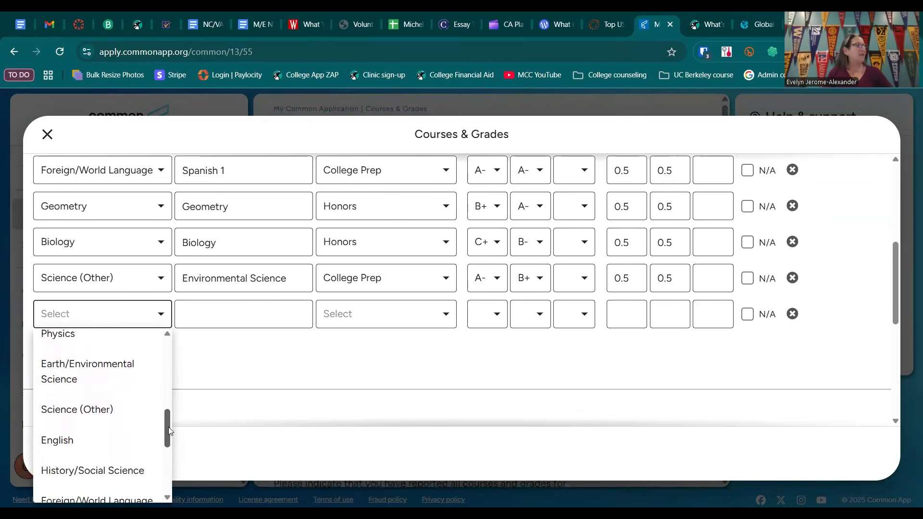
pyautogui.click(63, 435)
# Step: Enter English 1 as the course name for the new English course
pyautogui.scroll(3, 125, 280)
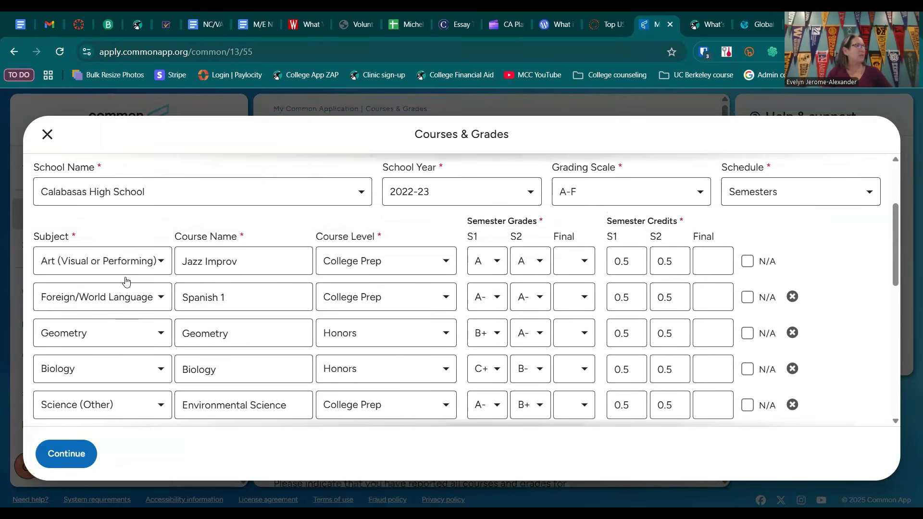
pyautogui.scroll(-3, 128, 289)
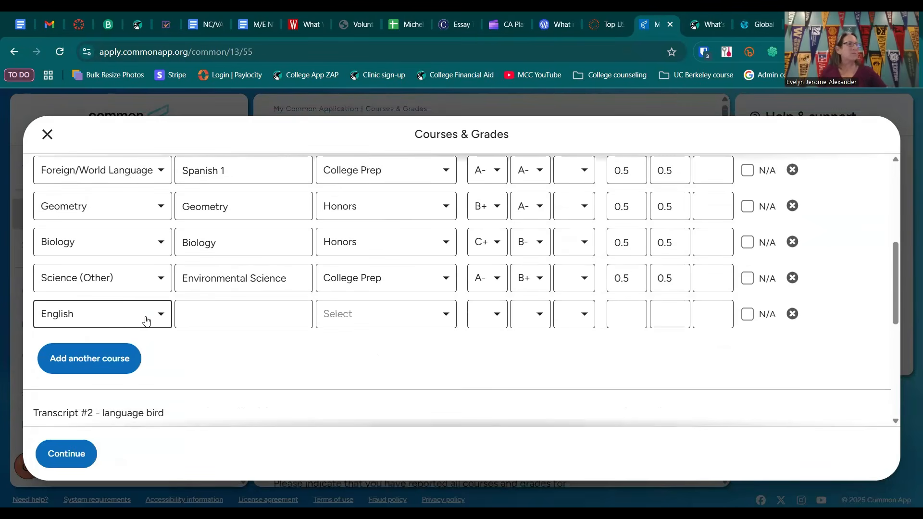
pyautogui.click(196, 313)
pyautogui.write('Eng')
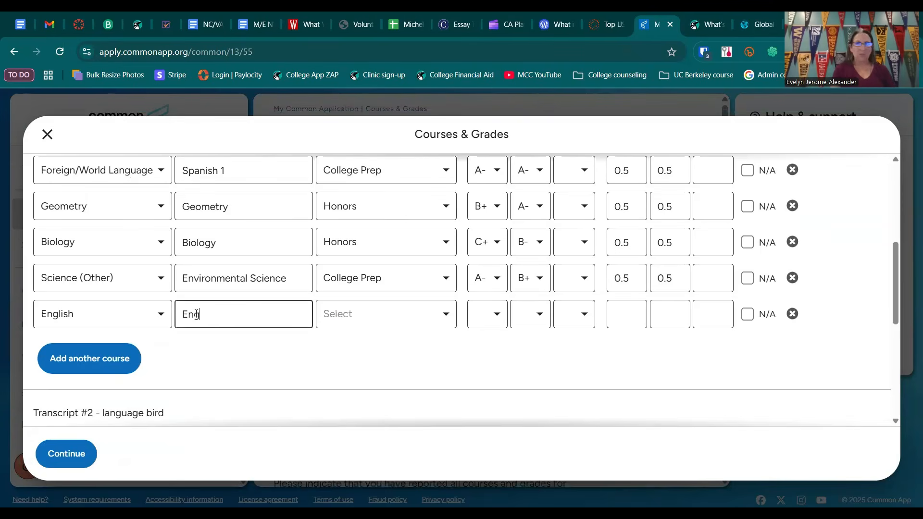
pyautogui.write('lish 1')
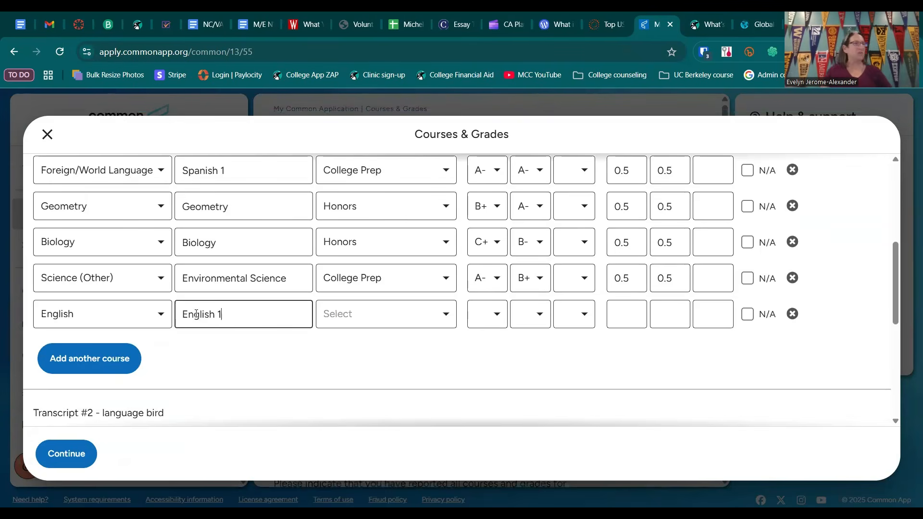
# Step: Review the available course levels for English 1 and set its level to College Prep
pyautogui.scroll(1, 416, 334)
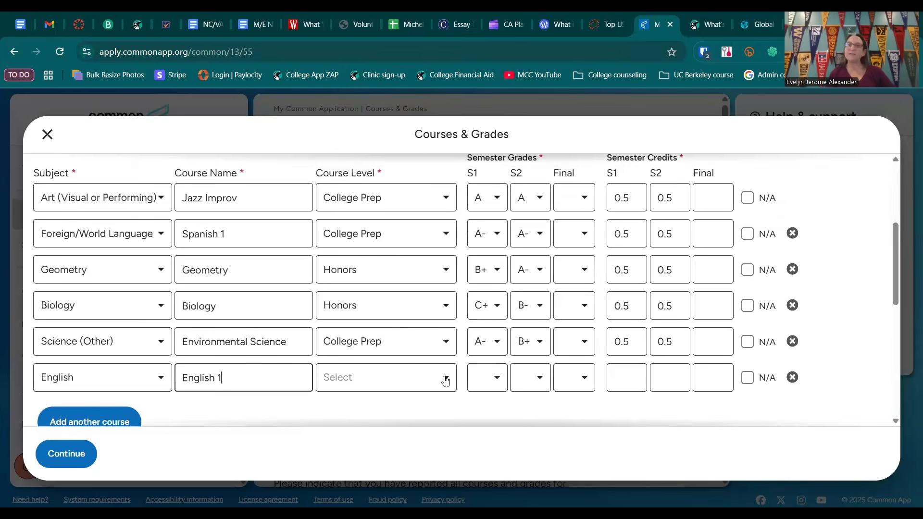
pyautogui.click(445, 380)
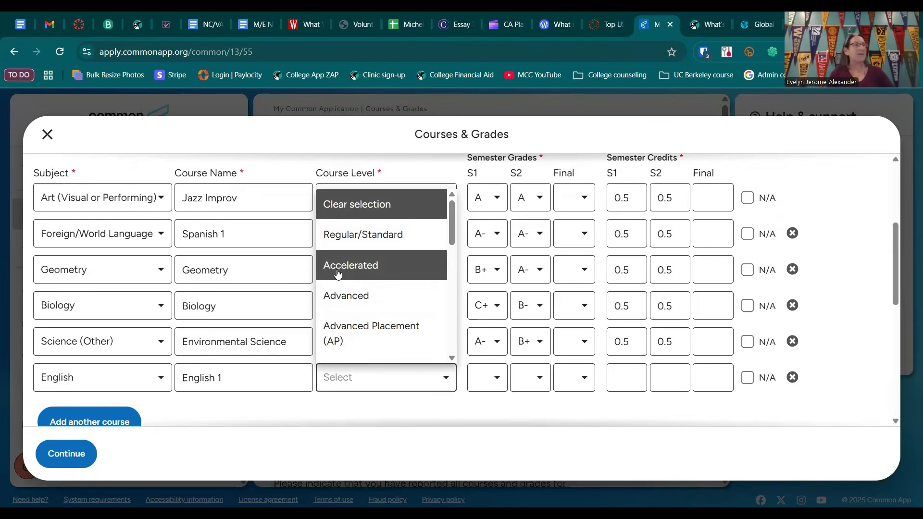
pyautogui.moveTo(452, 232); pyautogui.dragTo(458, 273)
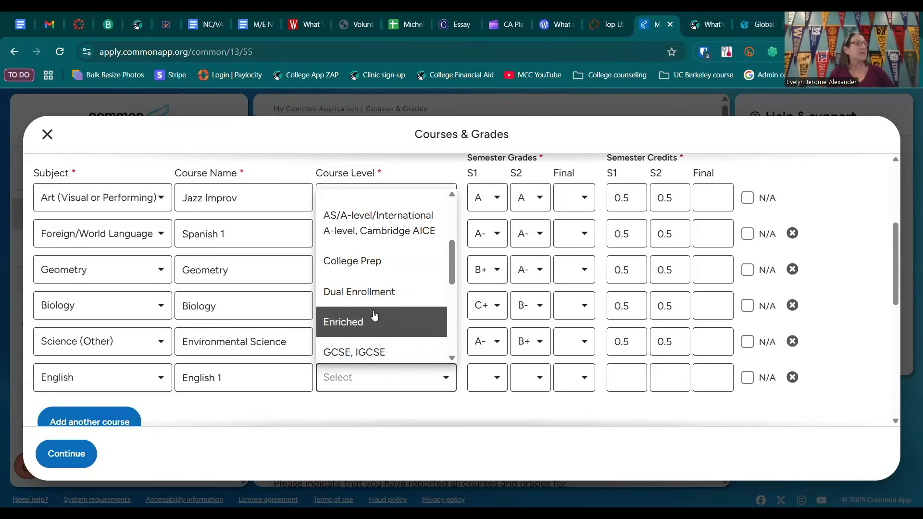
pyautogui.moveTo(453, 279); pyautogui.dragTo(459, 234)
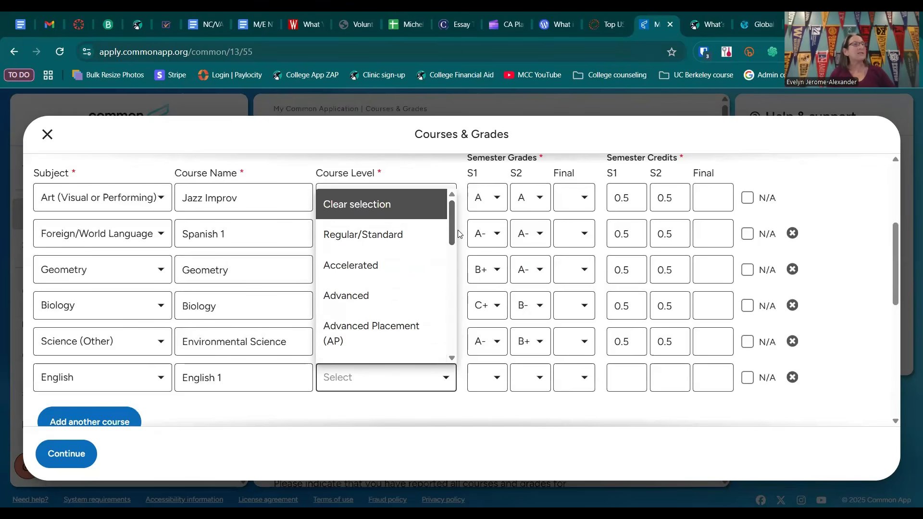
pyautogui.scroll(-1, 459, 239)
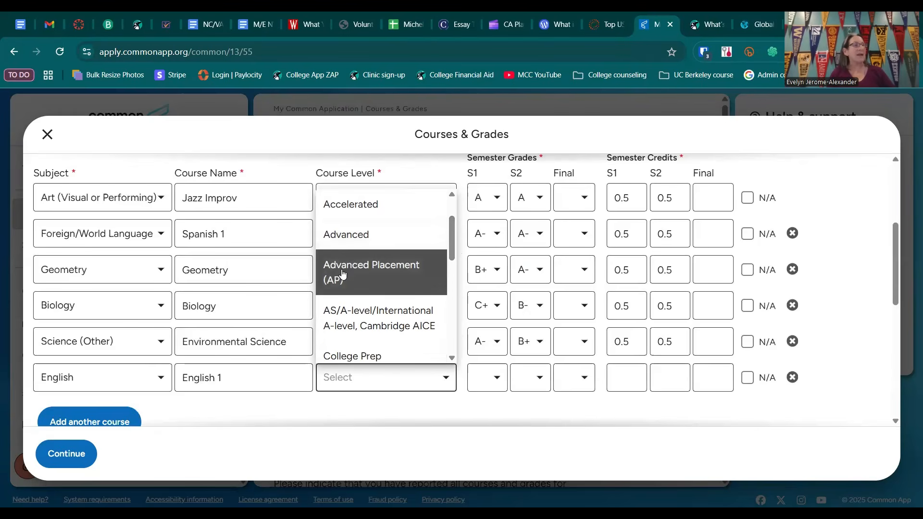
pyautogui.scroll(-2, 365, 240)
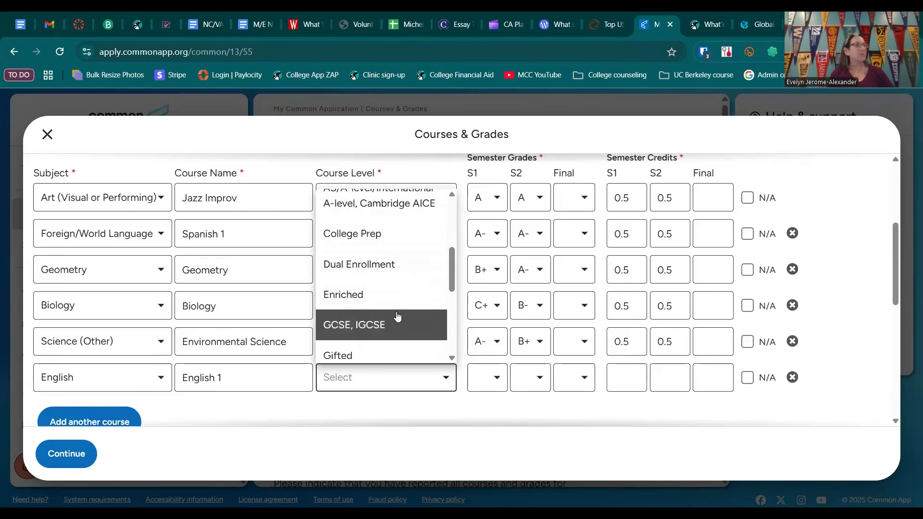
pyautogui.moveTo(451, 298); pyautogui.dragTo(433, 323)
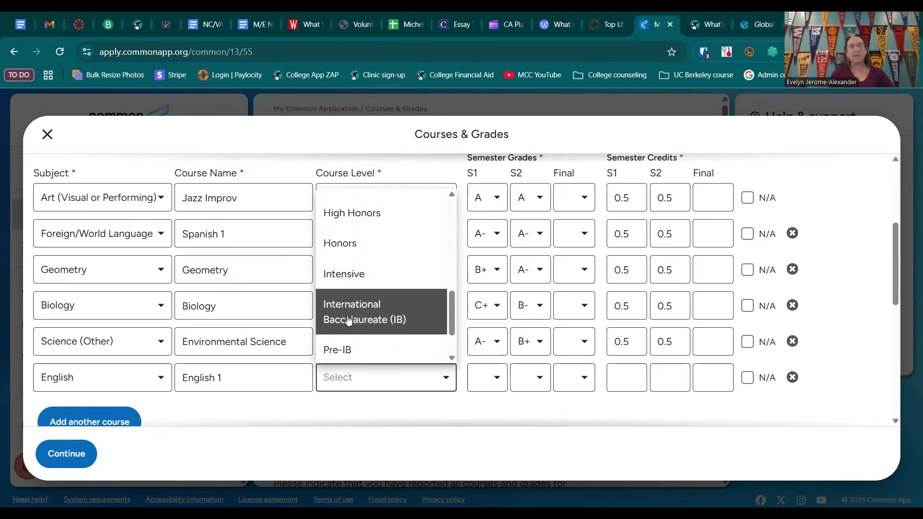
pyautogui.scroll(-2, 366, 313)
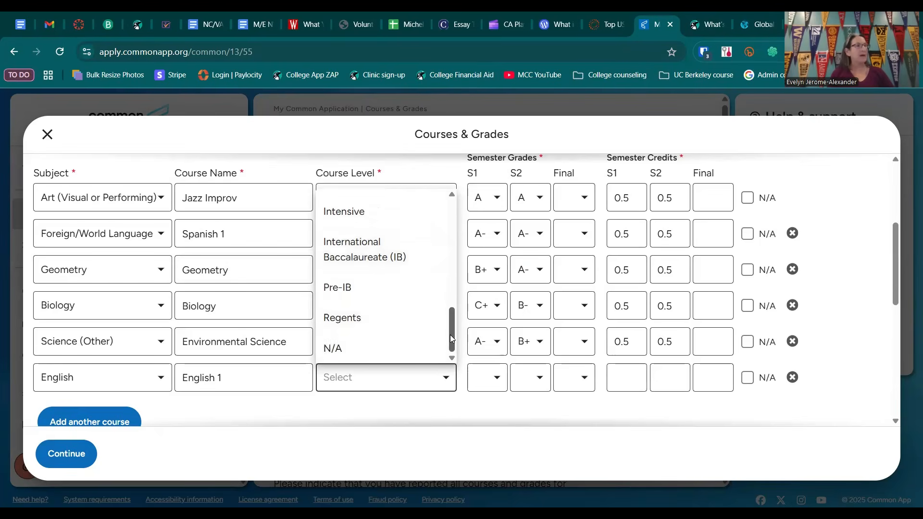
pyautogui.moveTo(450, 335); pyautogui.dragTo(455, 253)
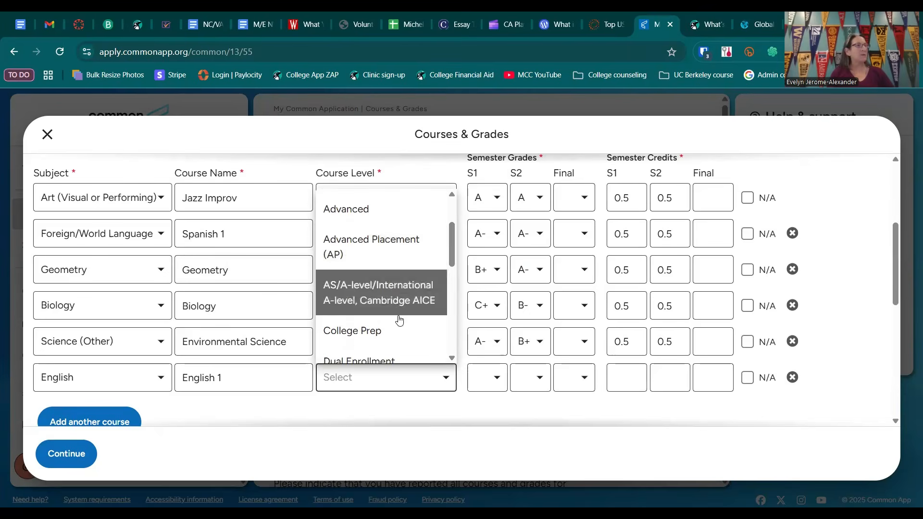
pyautogui.click(375, 334)
# Step: Give English 1 semester grades of A for S1 and B+ for S2, with .5 credits for each semester
pyautogui.click(486, 382)
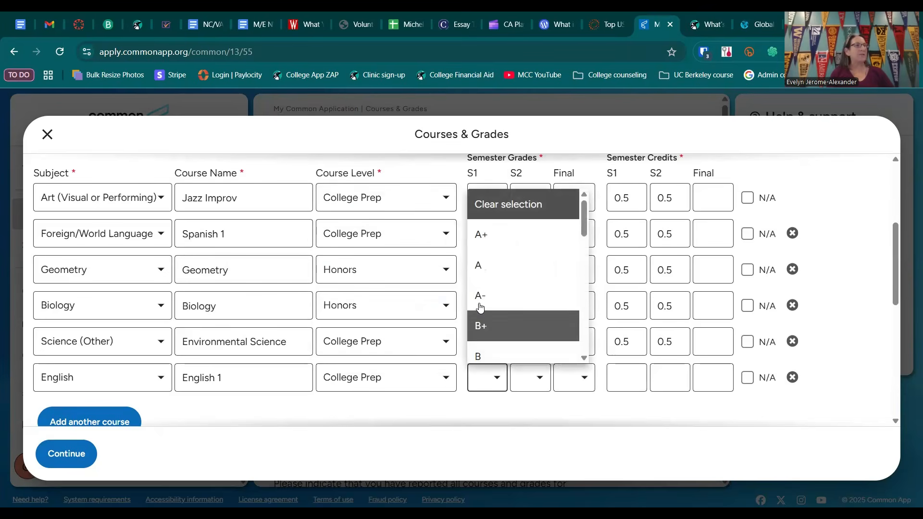
pyautogui.click(478, 266)
pyautogui.click(527, 385)
pyautogui.click(525, 331)
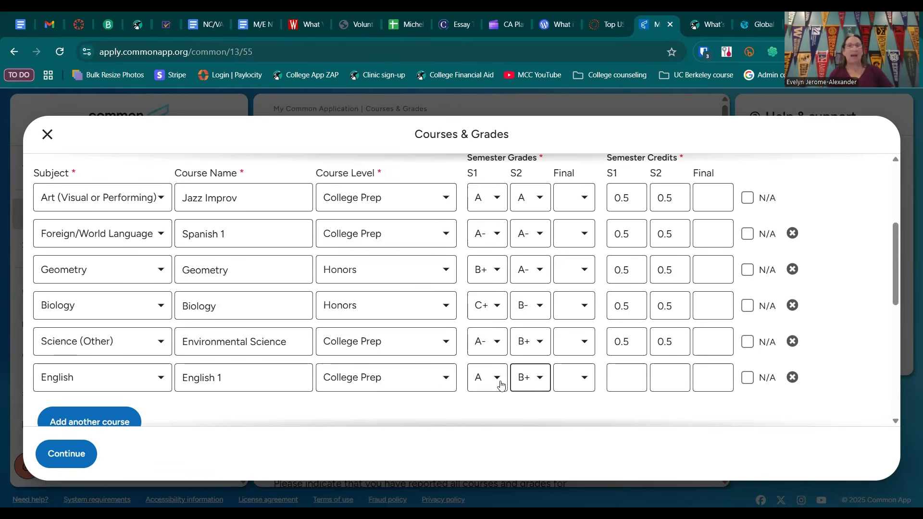
pyautogui.click(623, 376)
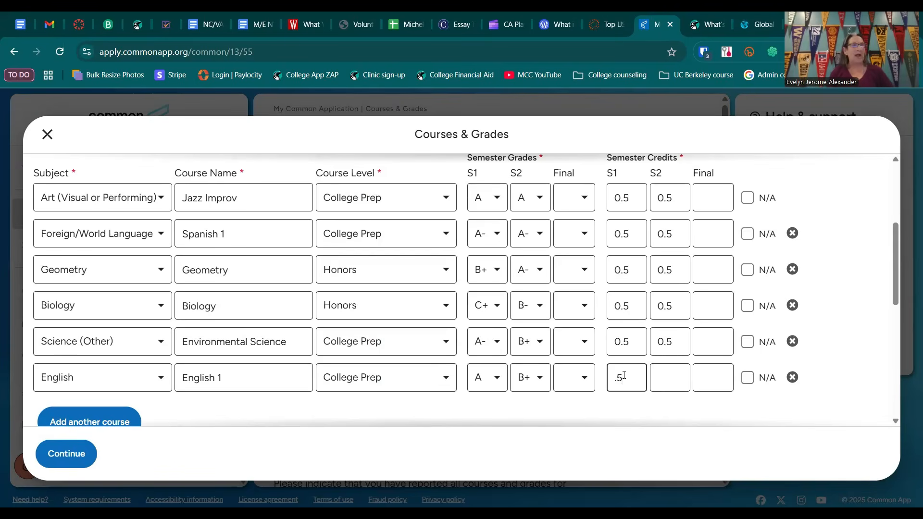
pyautogui.click(665, 372)
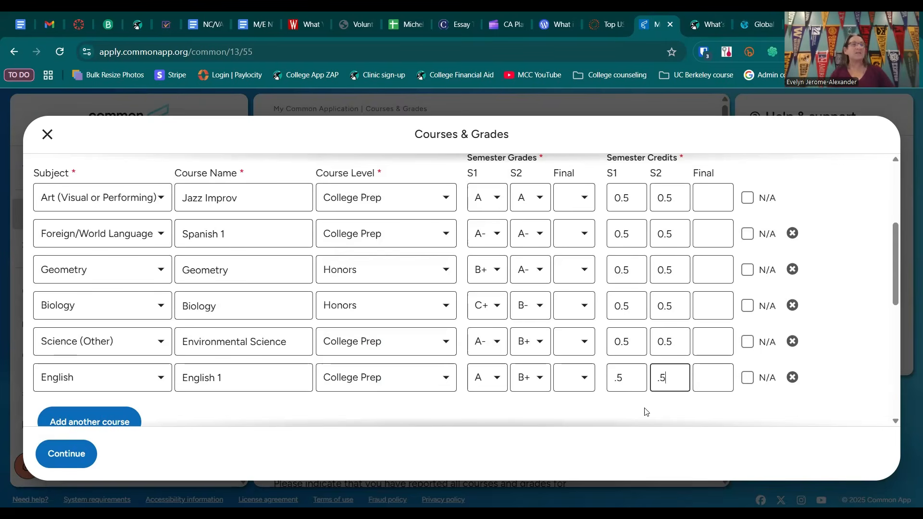
# Step: Review the Transcript #2 section for language bird and the option to add courses from another transcript
pyautogui.scroll(-3, 298, 352)
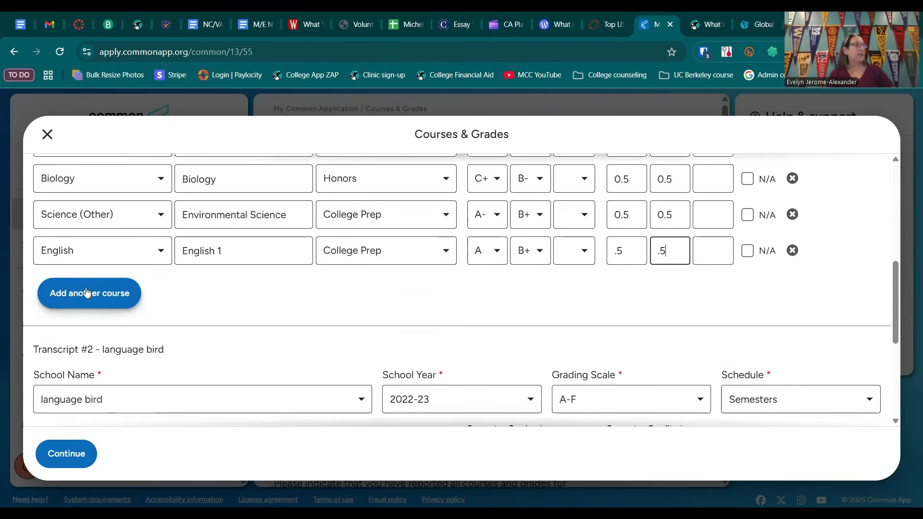
pyautogui.scroll(-3, 193, 312)
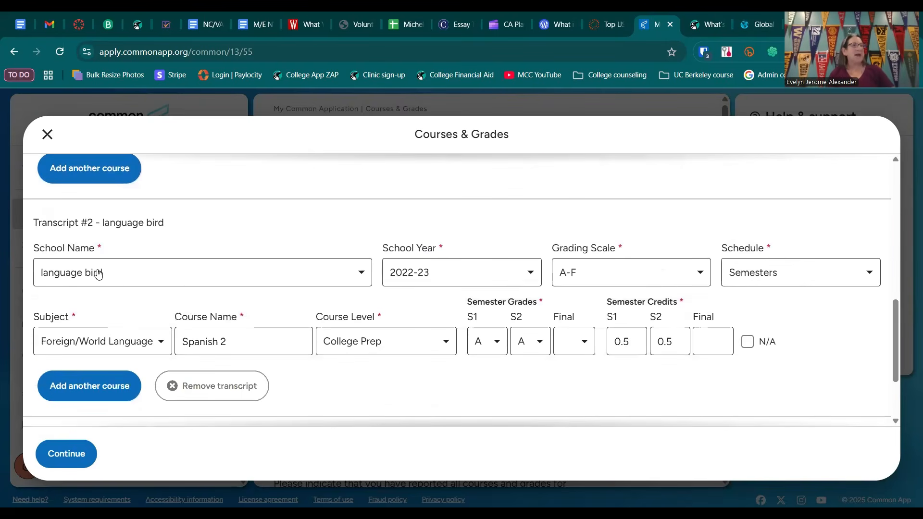
pyautogui.moveTo(33, 223); pyautogui.dragTo(165, 225)
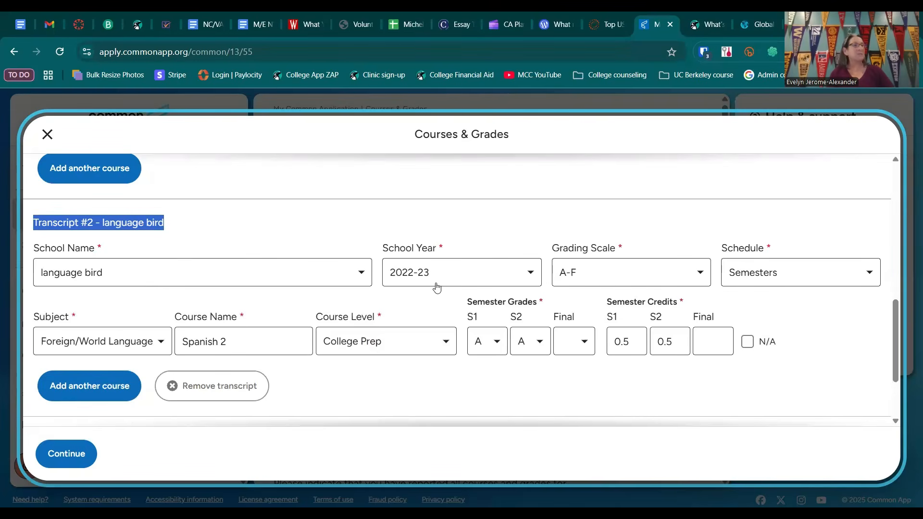
pyautogui.scroll(-2, 247, 345)
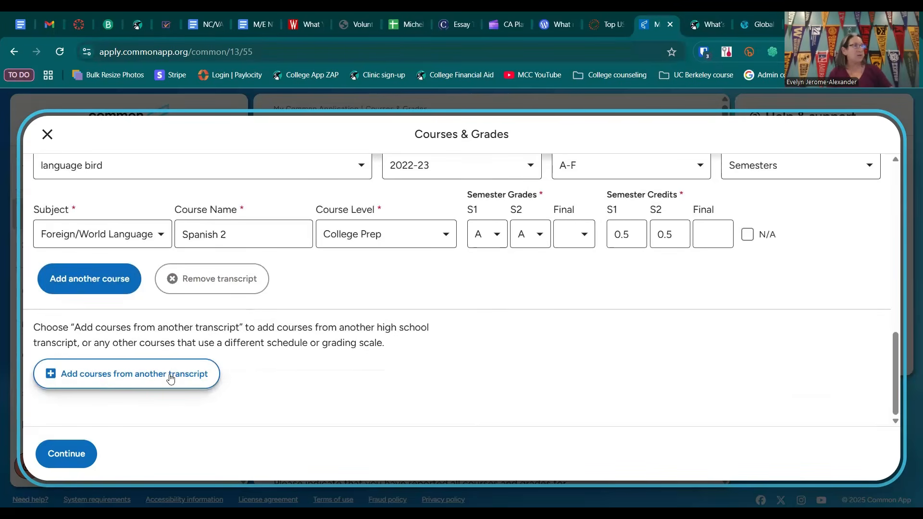
# Step: Save the 9th grade courses and indicate that all courses for this grade have been reported
pyautogui.click(66, 452)
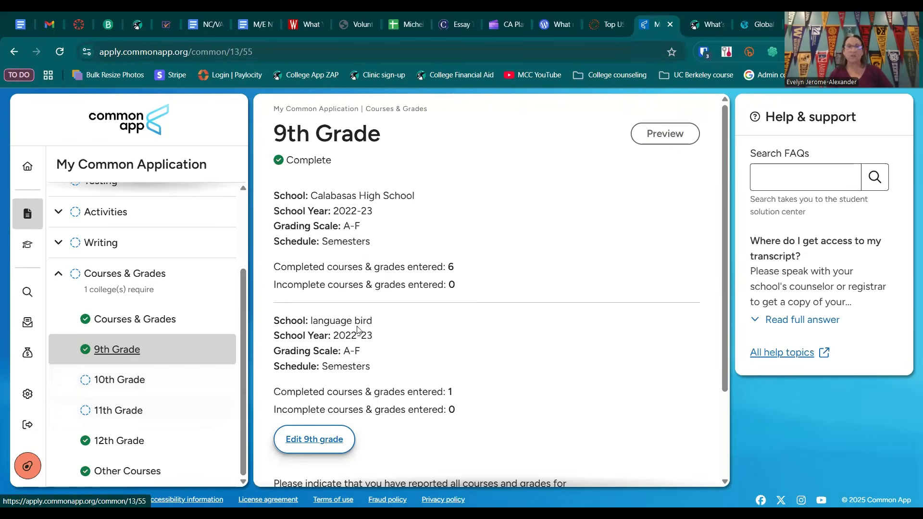
pyautogui.scroll(-3, 385, 302)
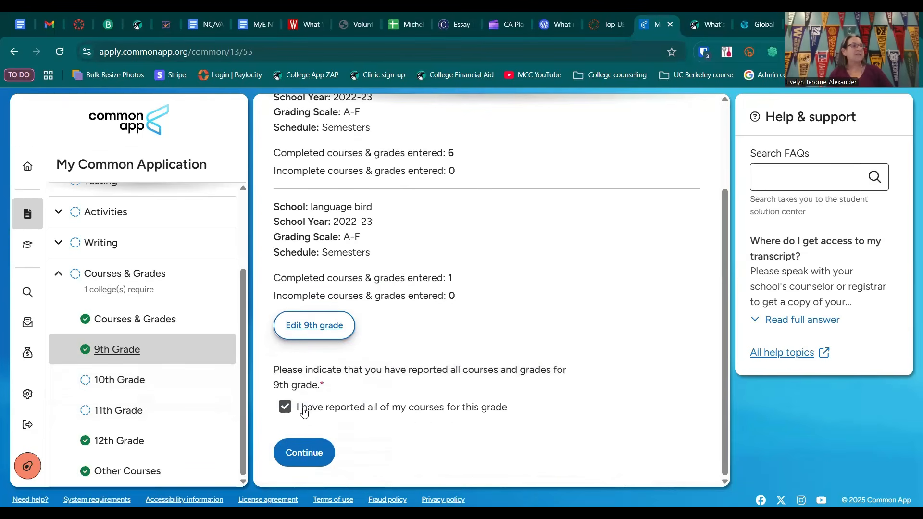
pyautogui.moveTo(307, 408); pyautogui.dragTo(507, 411)
pyautogui.click(284, 406)
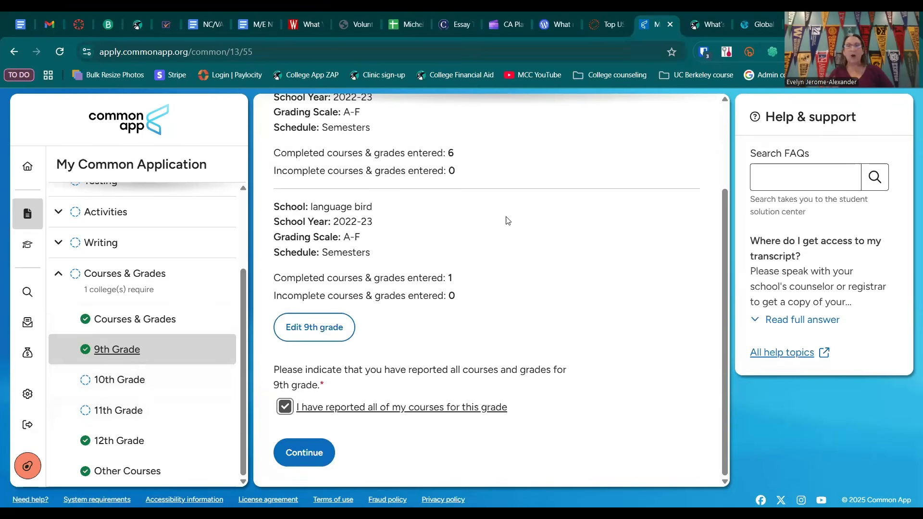
# Step: Preview the Courses & Grades section, review the listings for grades 9 through 11, and close the preview
pyautogui.scroll(3, 507, 218)
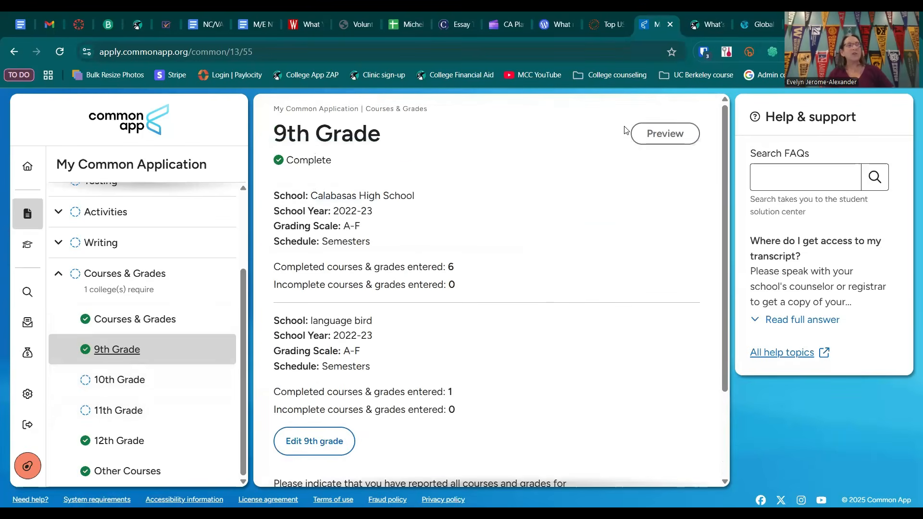
pyautogui.click(663, 139)
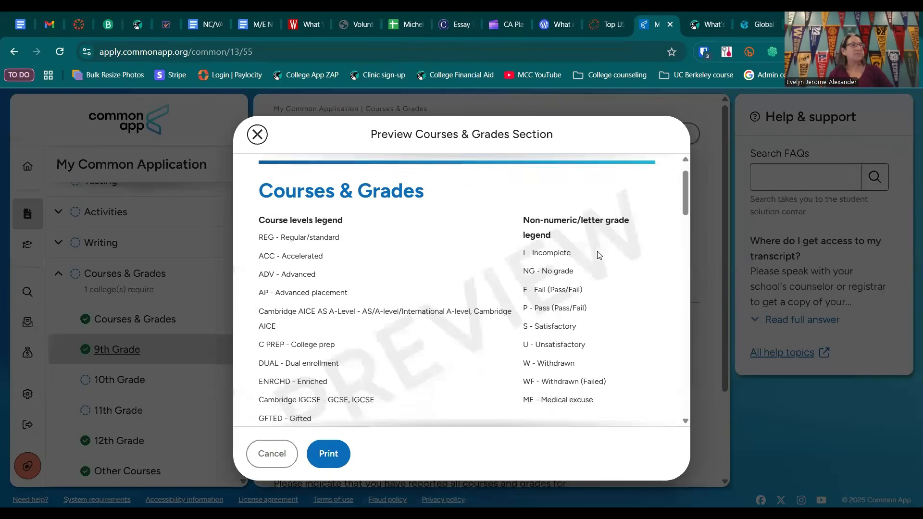
pyautogui.scroll(-8, 598, 255)
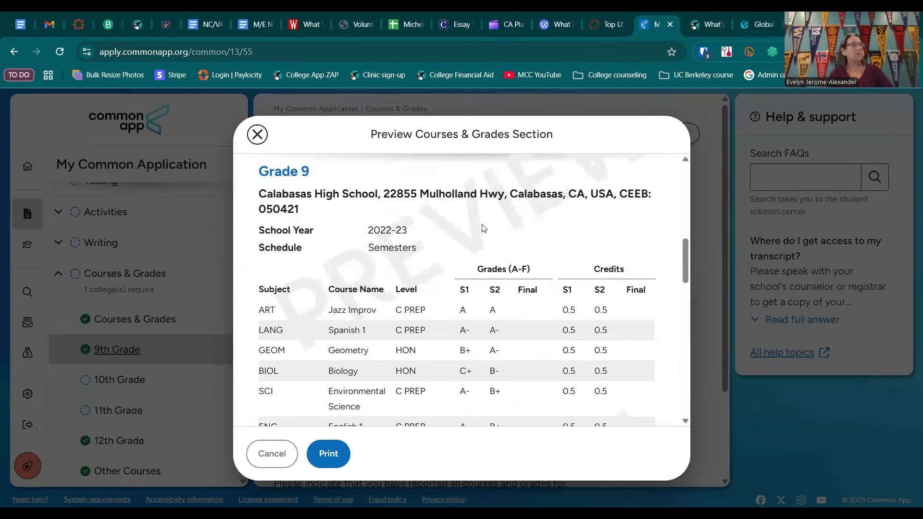
pyautogui.scroll(-4, 296, 225)
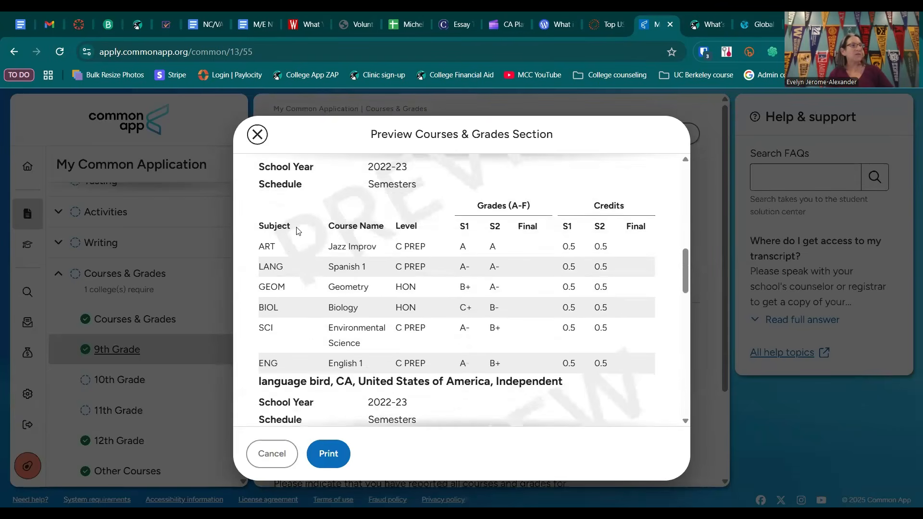
pyautogui.scroll(-4, 355, 278)
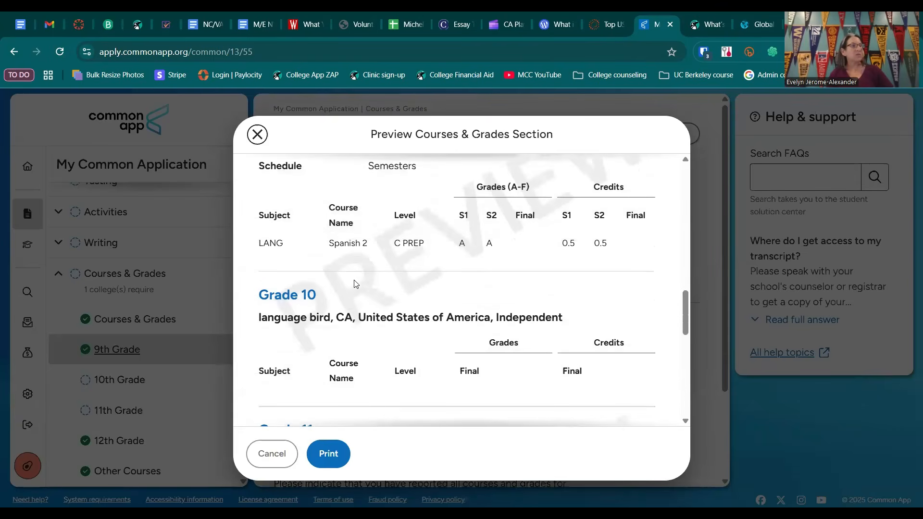
pyautogui.scroll(-3, 341, 341)
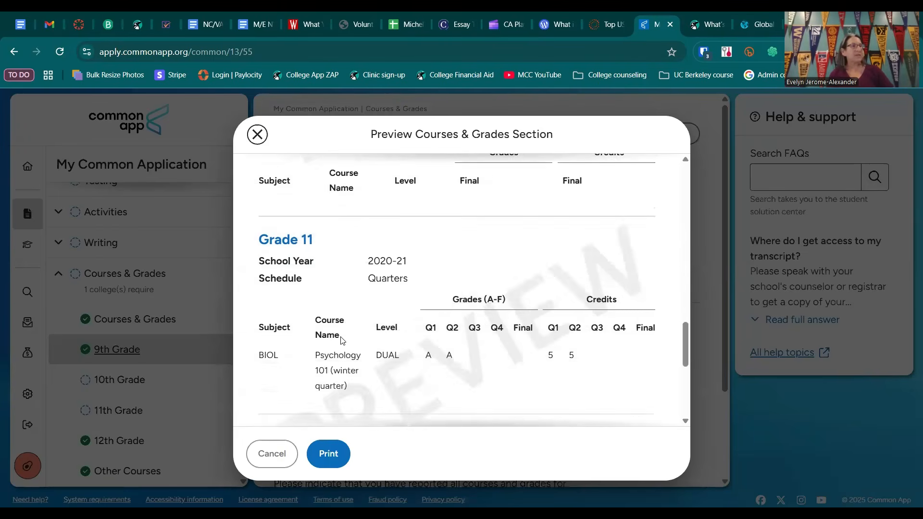
pyautogui.scroll(3, 313, 377)
pyautogui.click(257, 136)
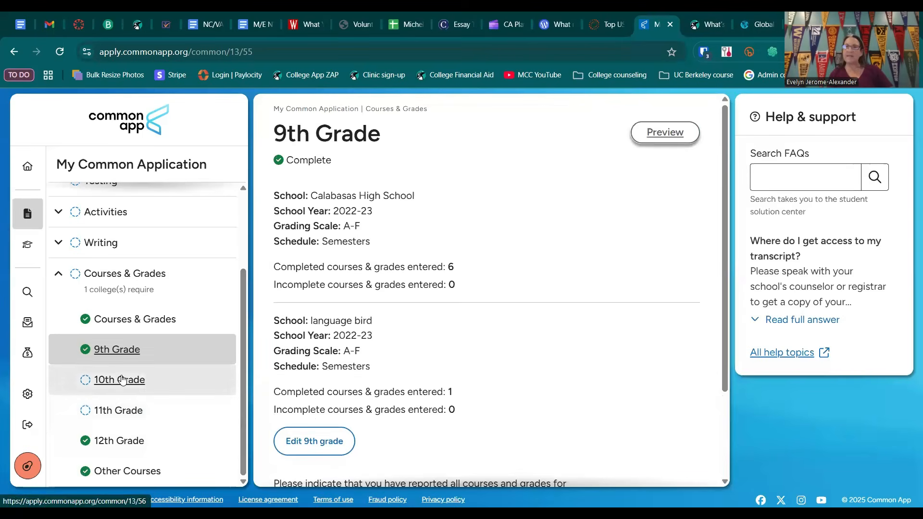
# Step: Open the 12th Grade section and read its question about transcript courses with official grades
pyautogui.click(127, 440)
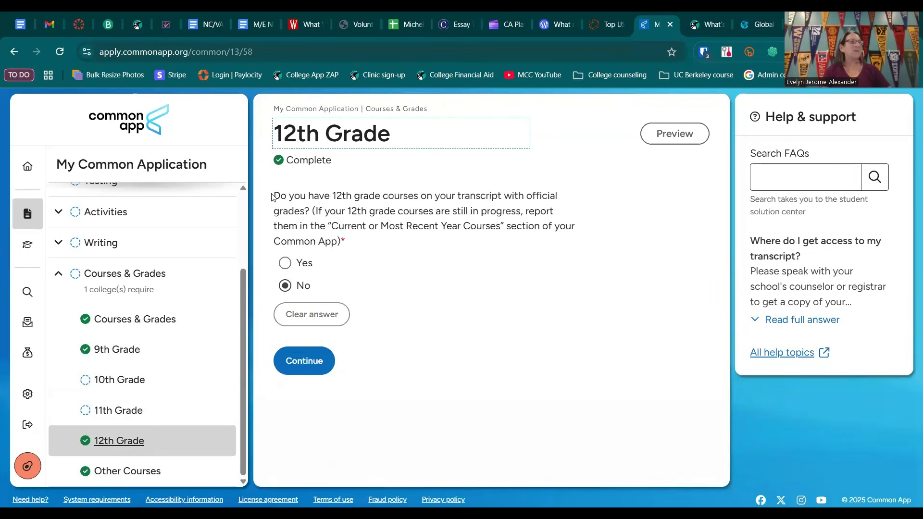
pyautogui.moveTo(273, 196); pyautogui.dragTo(311, 210)
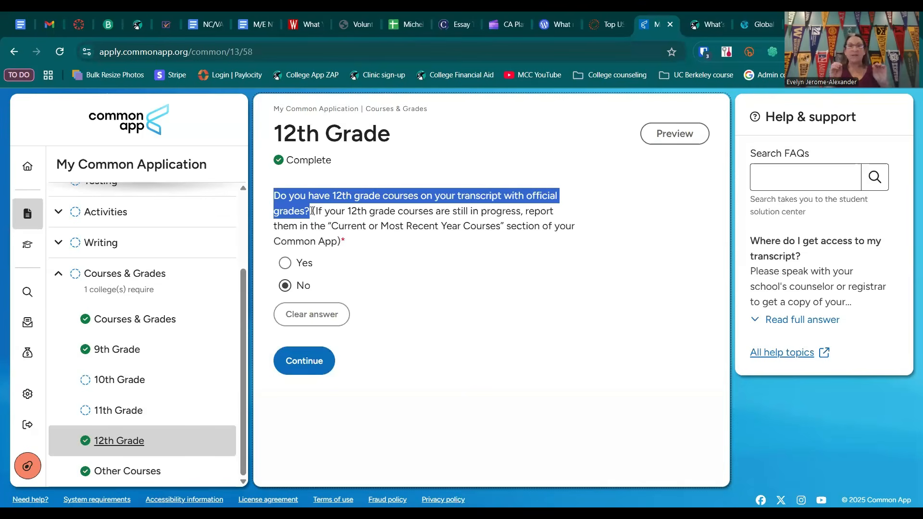
pyautogui.click(345, 223)
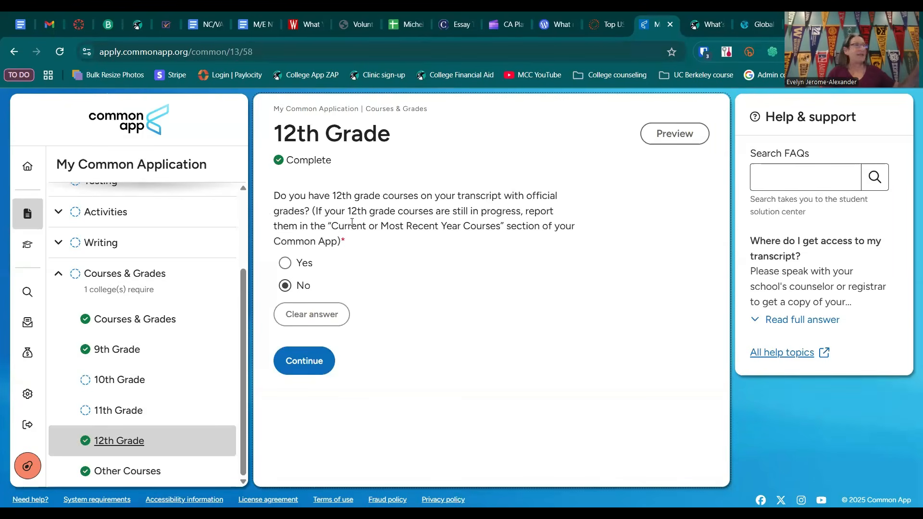
pyautogui.scroll(1, 97, 272)
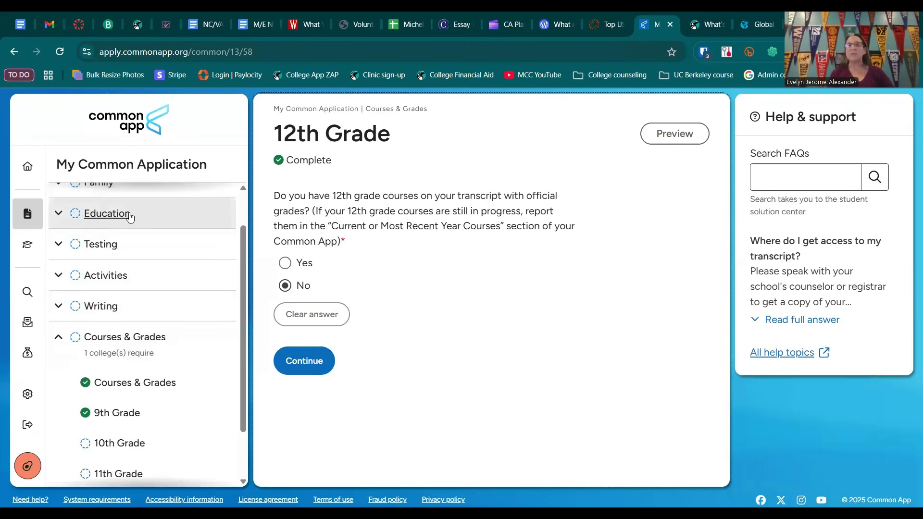
# Step: Answer Yes to having 12th grade courses with official grades and continue to Other Courses
pyautogui.click(285, 265)
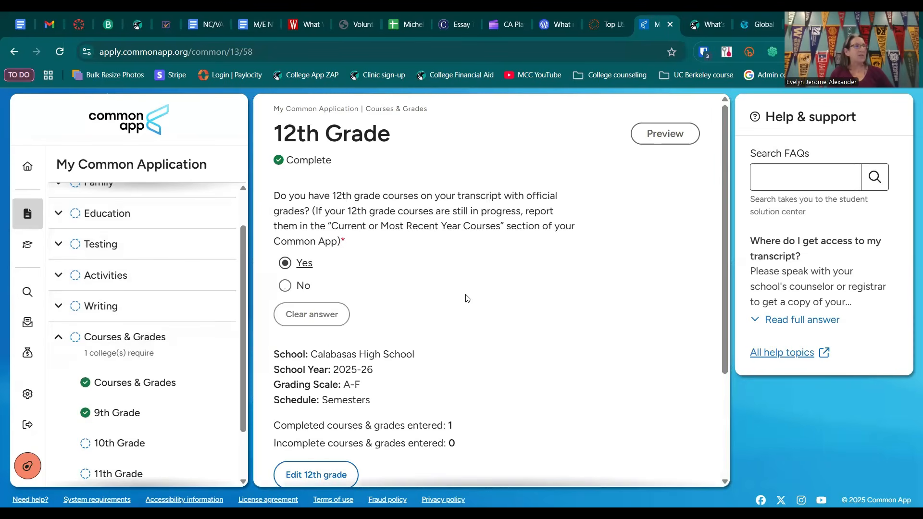
pyautogui.scroll(-3, 465, 299)
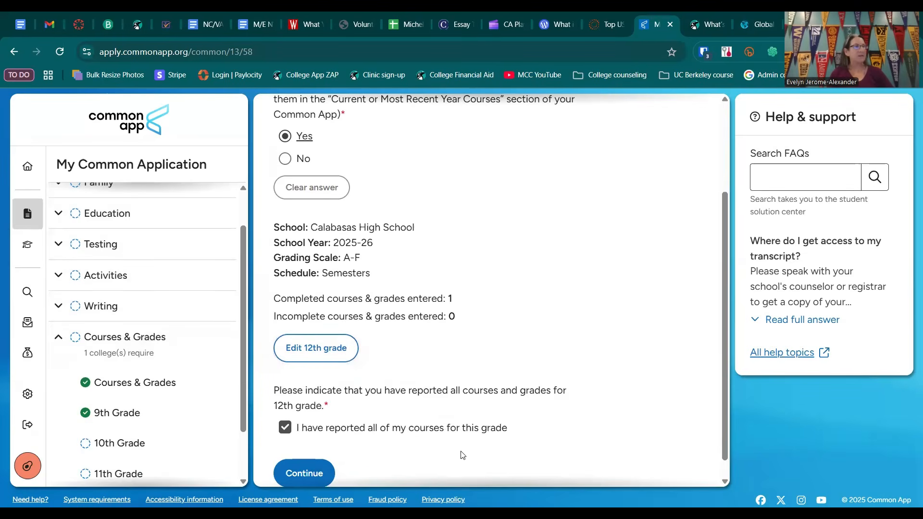
pyautogui.scroll(-1, 332, 440)
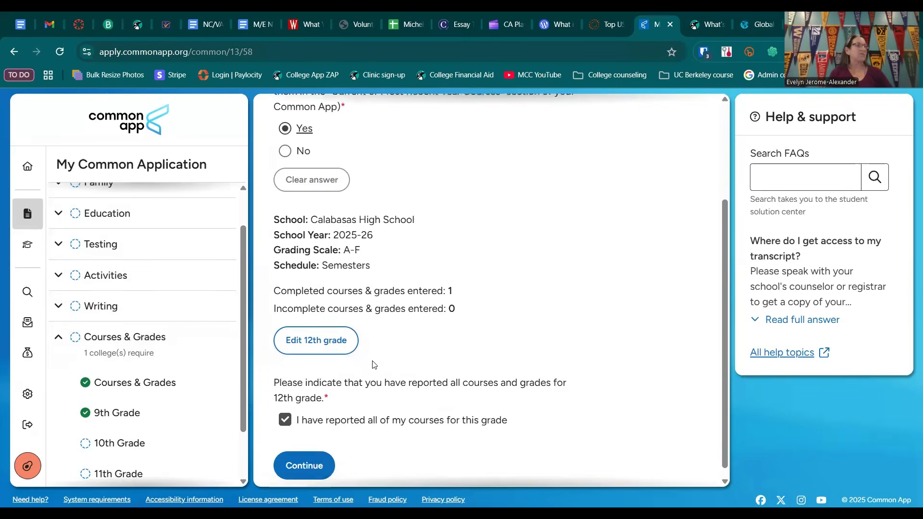
pyautogui.click(304, 452)
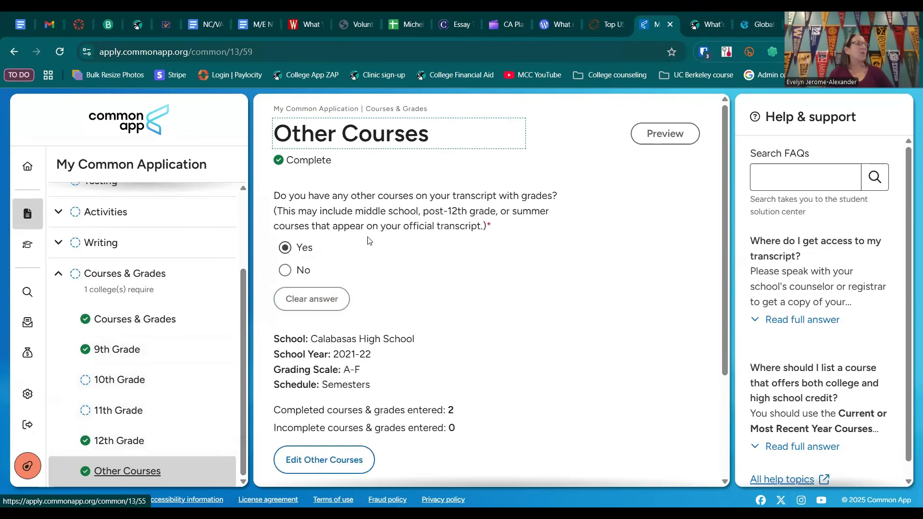
# Step: Read the Other Courses question about middle school, post-12th grade or summer courses on the transcript
pyautogui.moveTo(552, 196); pyautogui.dragTo(282, 190)
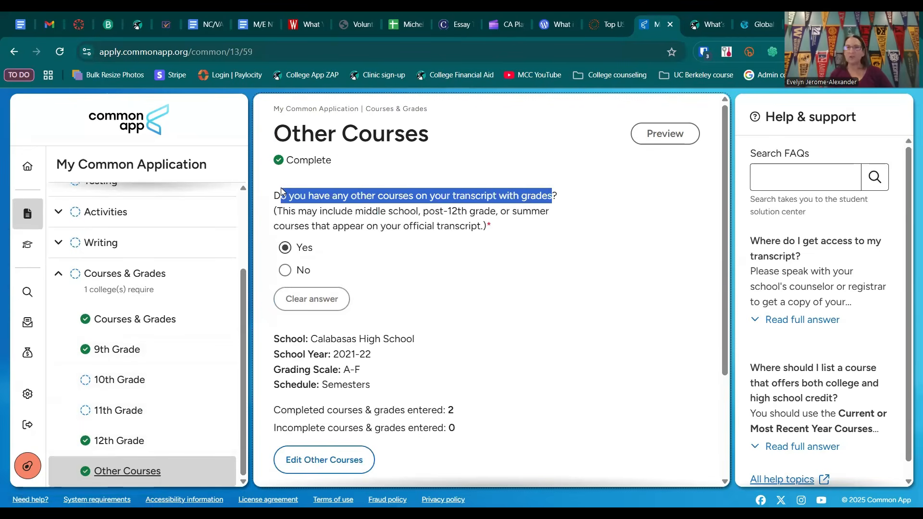
pyautogui.click(526, 196)
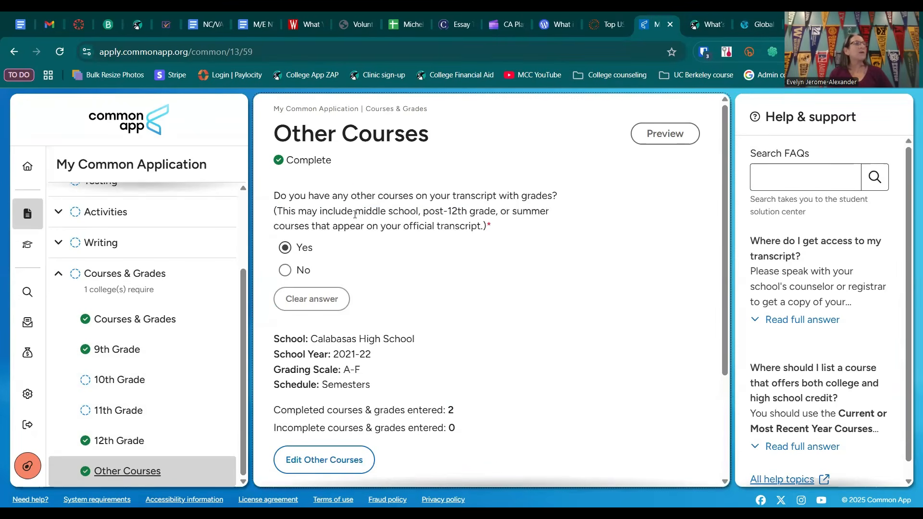
pyautogui.moveTo(361, 213); pyautogui.dragTo(403, 211)
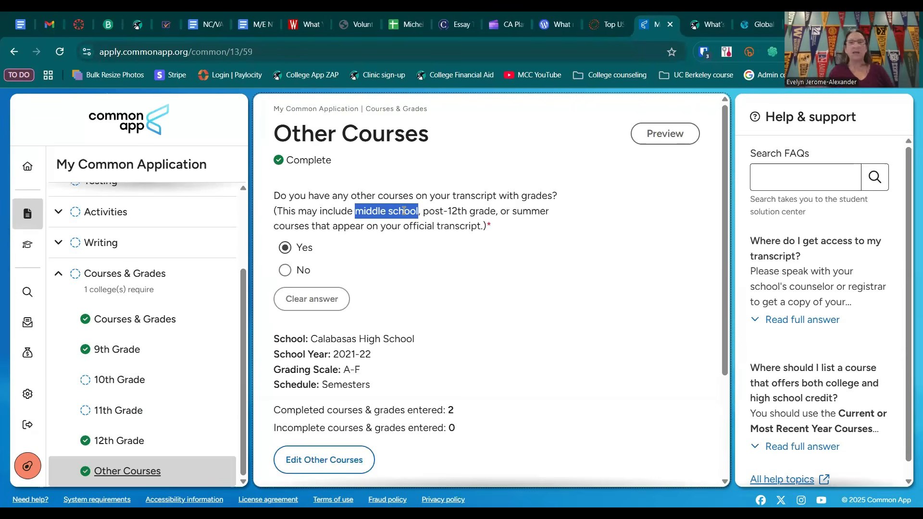
pyautogui.scroll(-3, 405, 356)
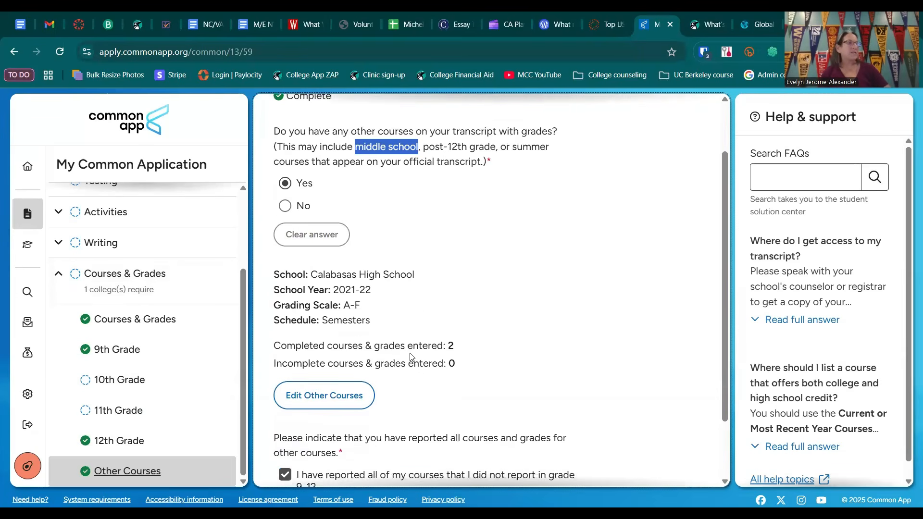
pyautogui.scroll(1, 346, 357)
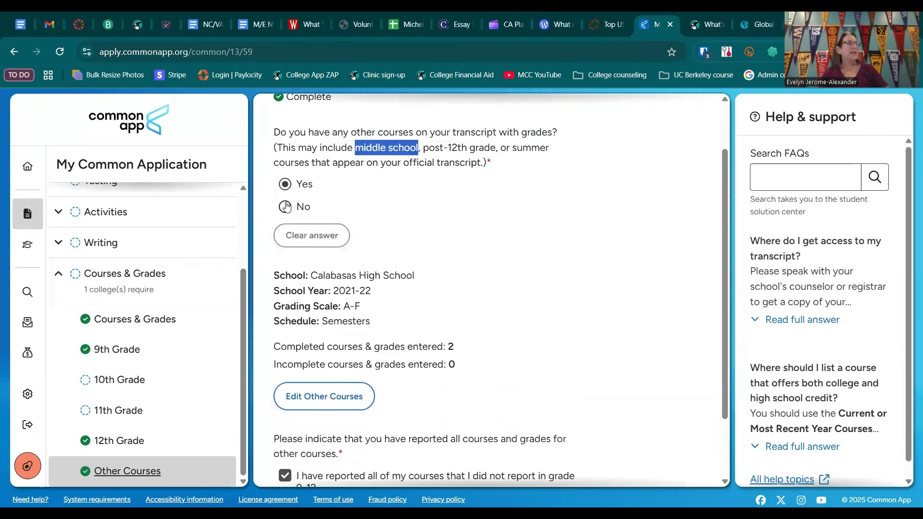
# Step: Review the school name options and Spanish course entries reported under Other Courses, and return to the section summary
pyautogui.scroll(-1, 329, 340)
pyautogui.click(330, 340)
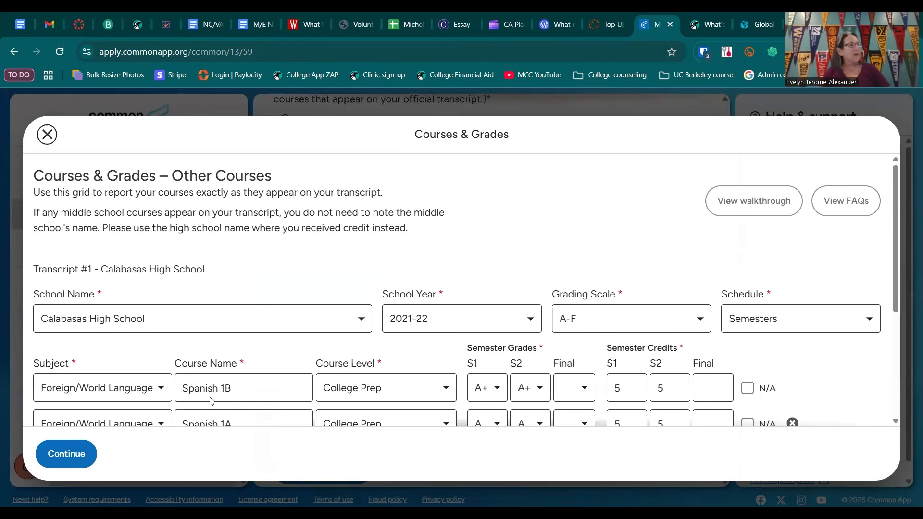
pyautogui.scroll(-2, 241, 398)
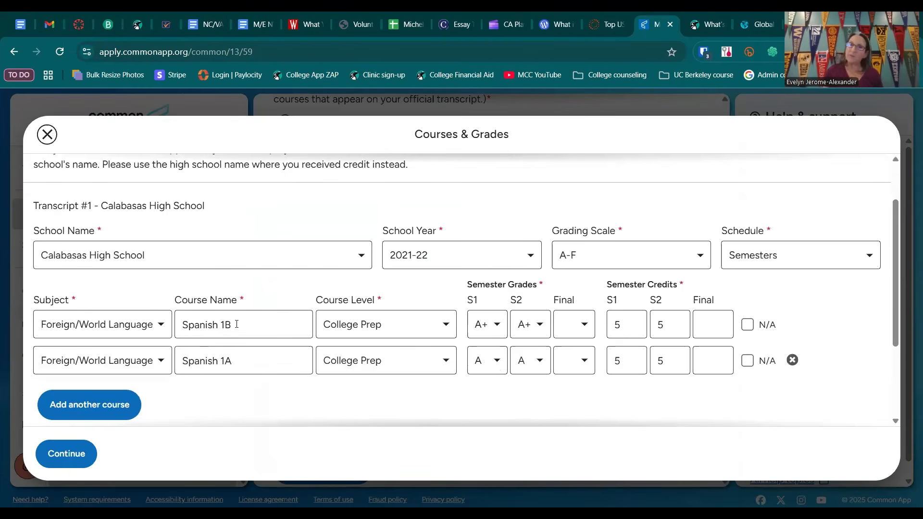
pyautogui.click(366, 259)
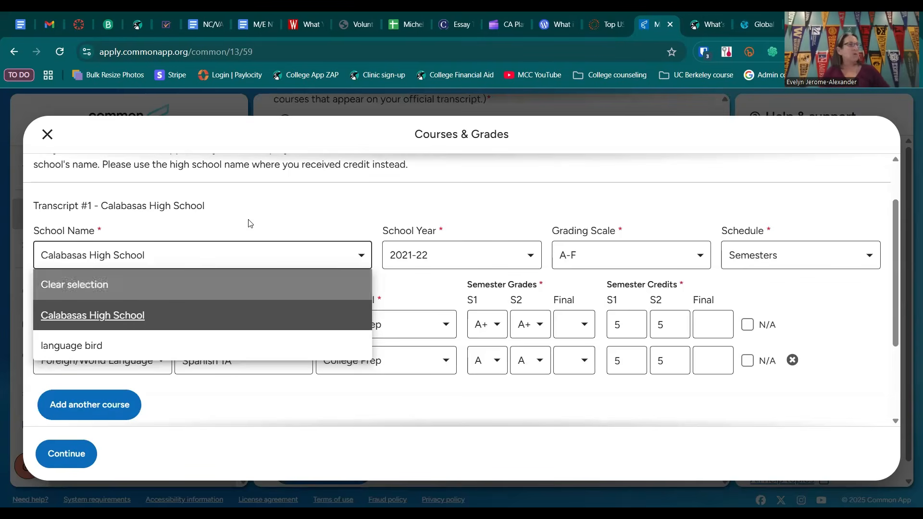
pyautogui.click(308, 214)
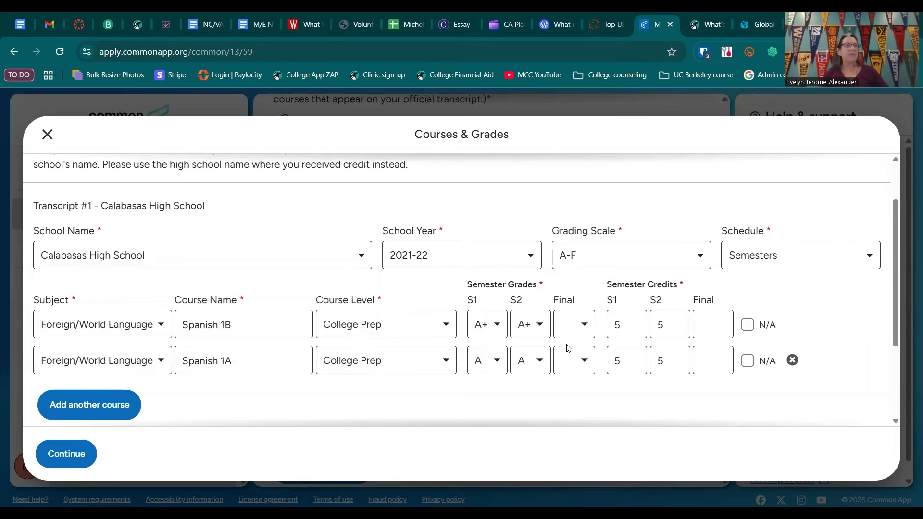
pyautogui.scroll(-3, 185, 380)
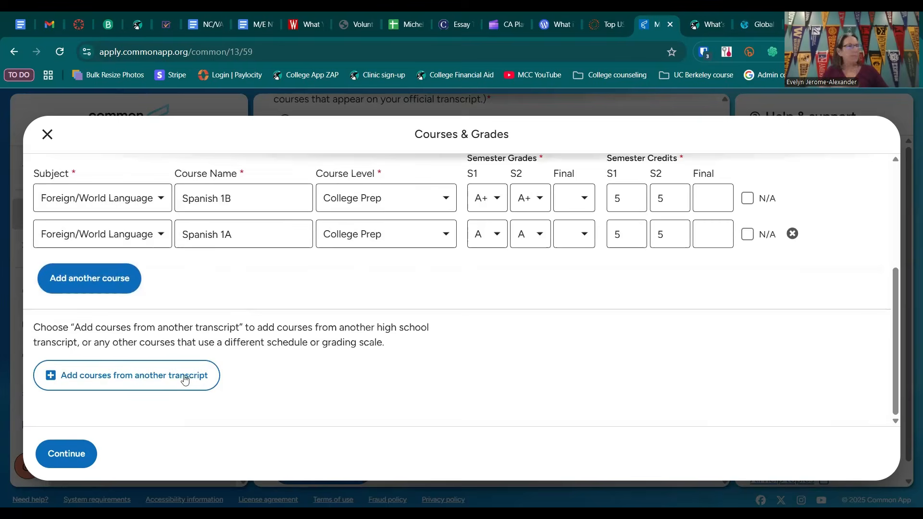
pyautogui.click(65, 454)
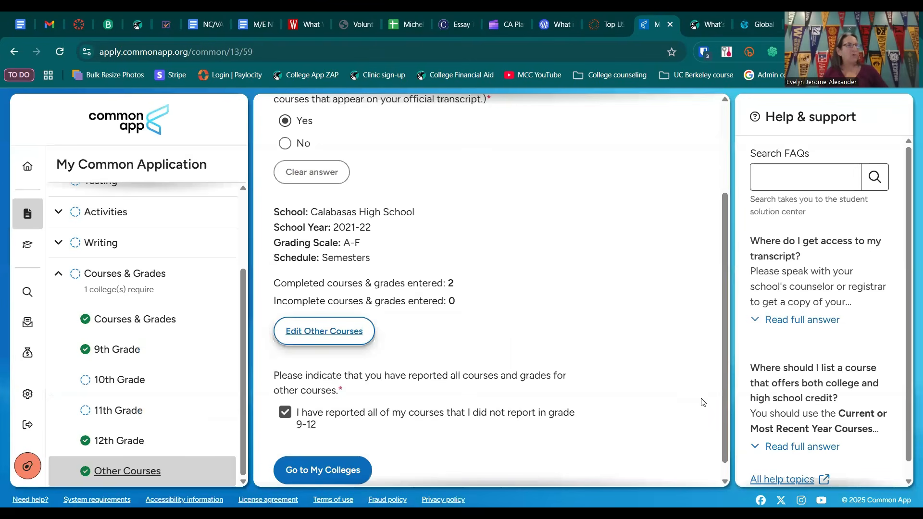